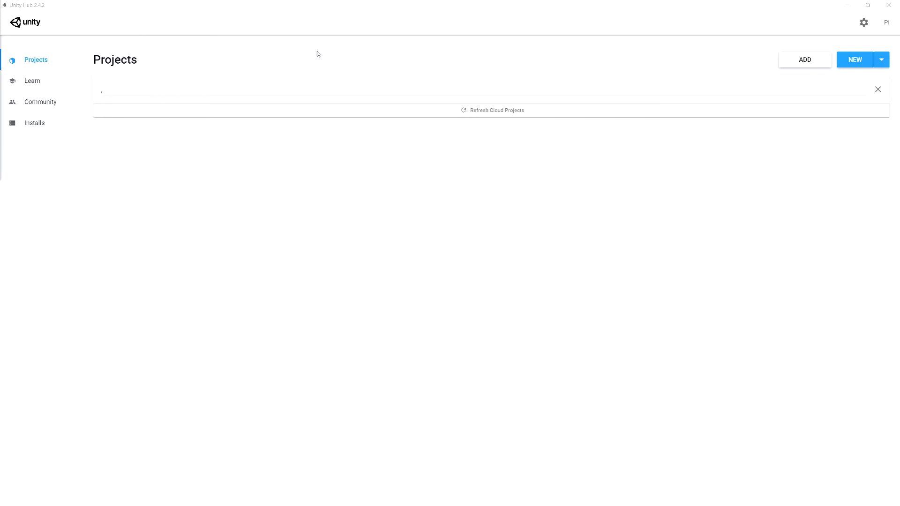
Step: Create a new 2D-template project named Procedural2DDungeonTutorial in K:\UNITY Projects
click(861, 61)
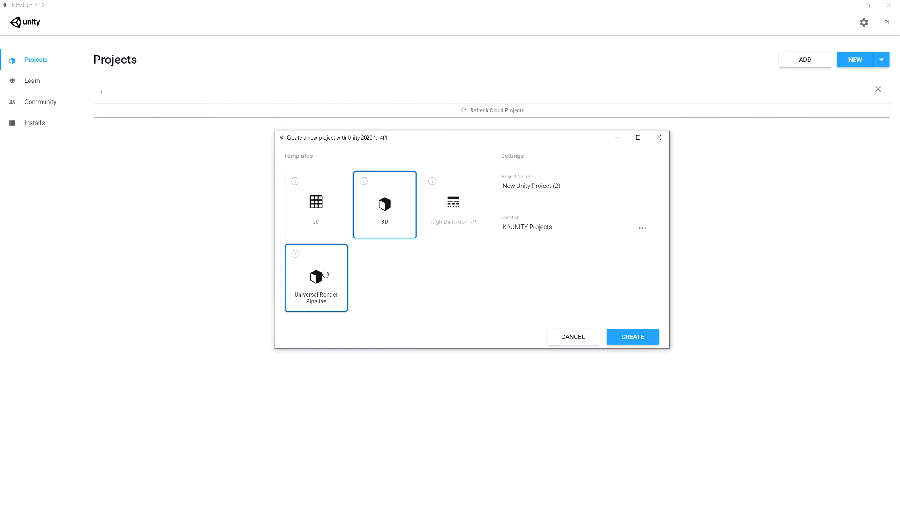
click(322, 205)
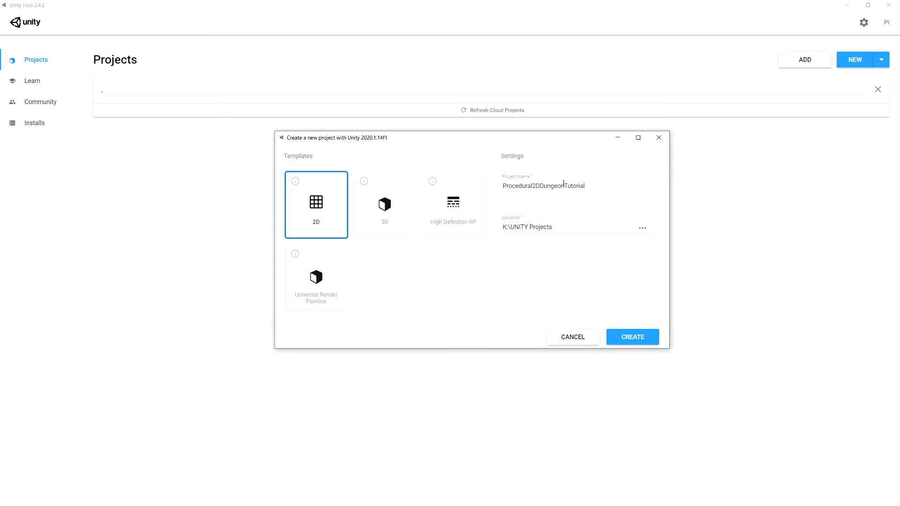
click(637, 340)
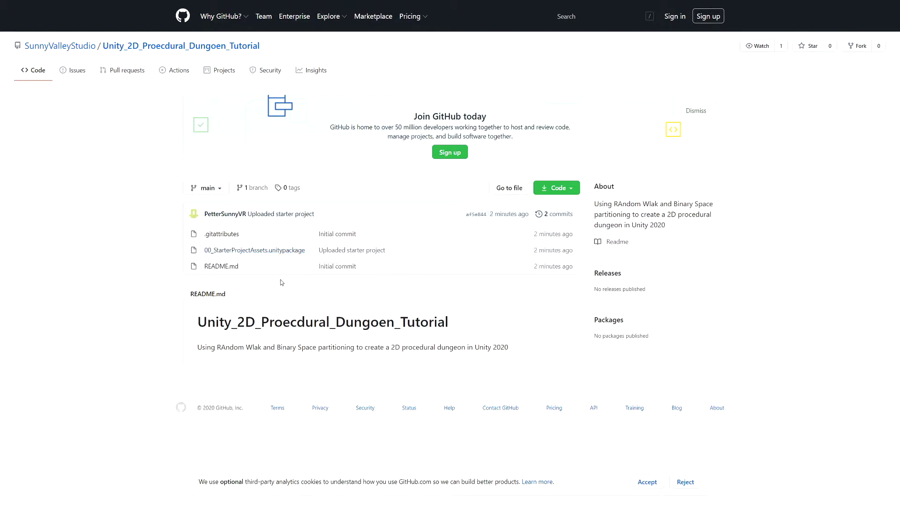
Step: Download 00_StarterProjectAssets.unitypackage from the dungeon tutorial GitHub repository
click(297, 251)
click(662, 266)
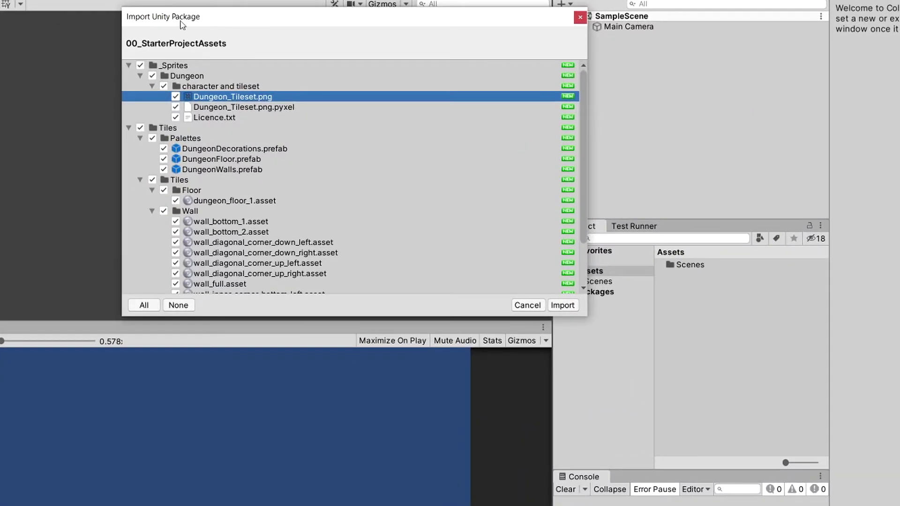
Step: Review the package's tileset, Palettes and Tiles contents, then import all its assets
click(199, 87)
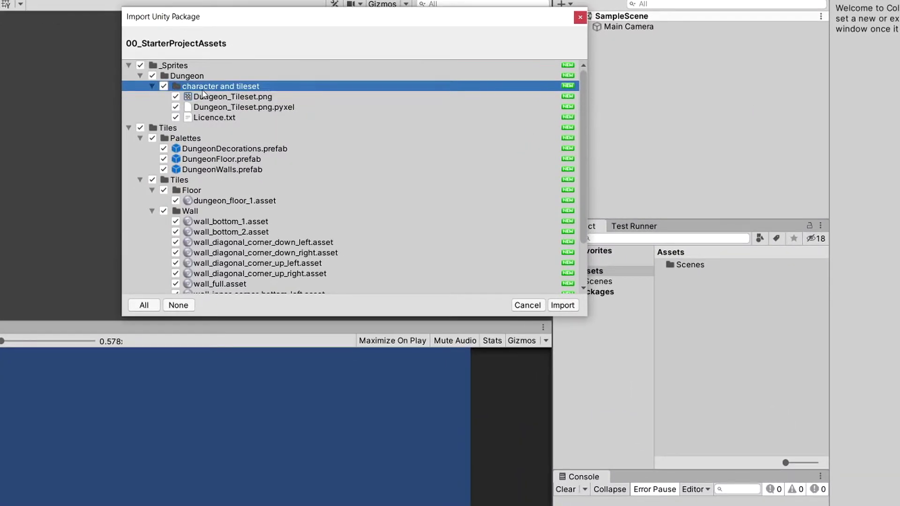
click(206, 97)
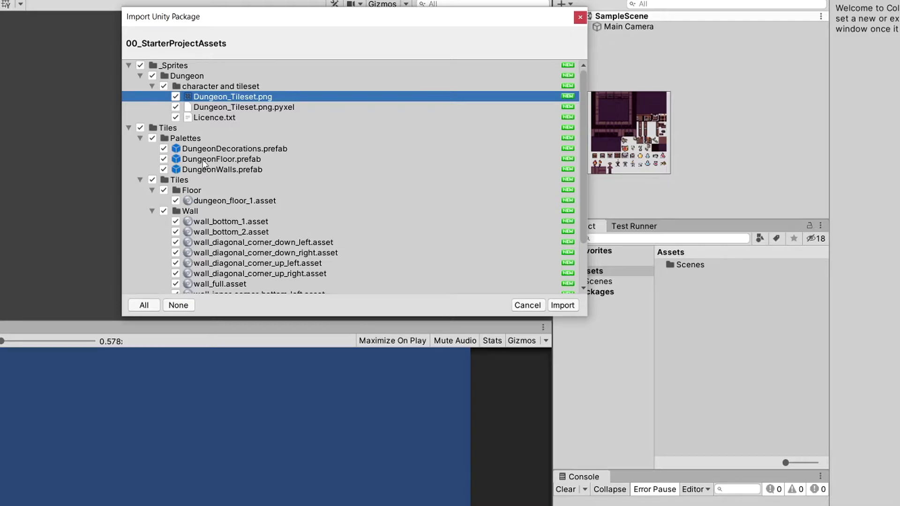
click(199, 139)
scroll(199, 142, down, 2)
scroll(200, 142, down, 1)
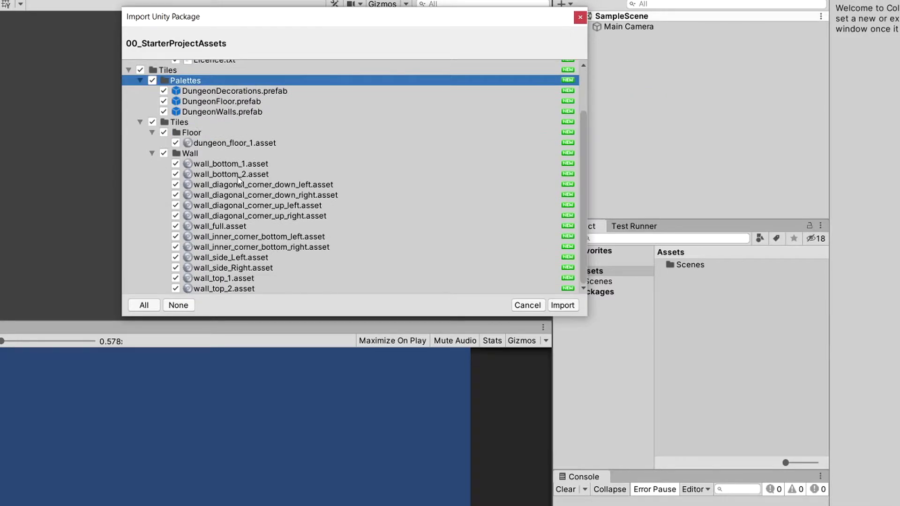
click(190, 123)
click(255, 183)
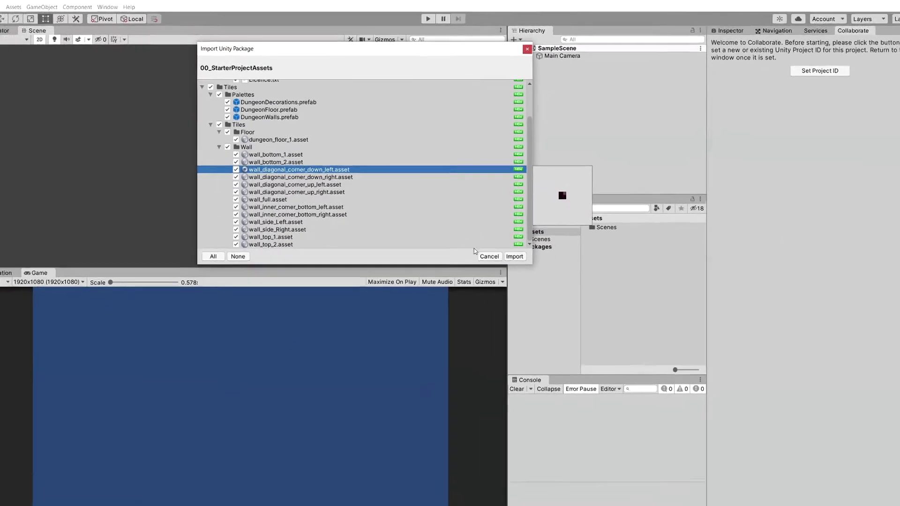
click(514, 256)
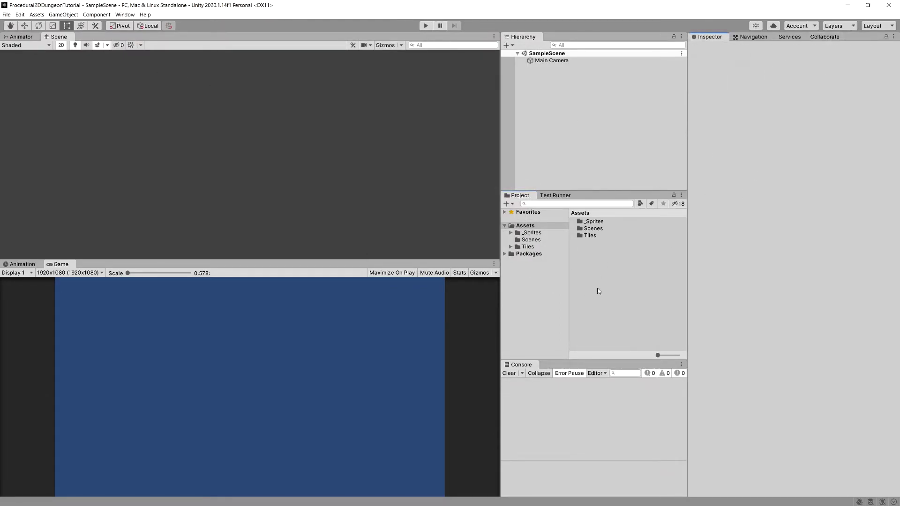
Step: Expand _Sprites > Dungeon > character and tileset and select Dungeon_Tileset
click(513, 233)
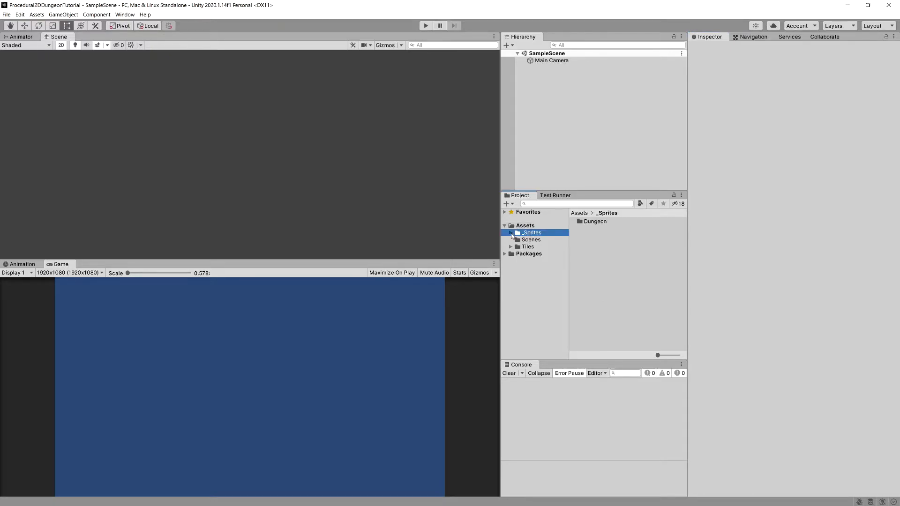
click(511, 233)
click(522, 240)
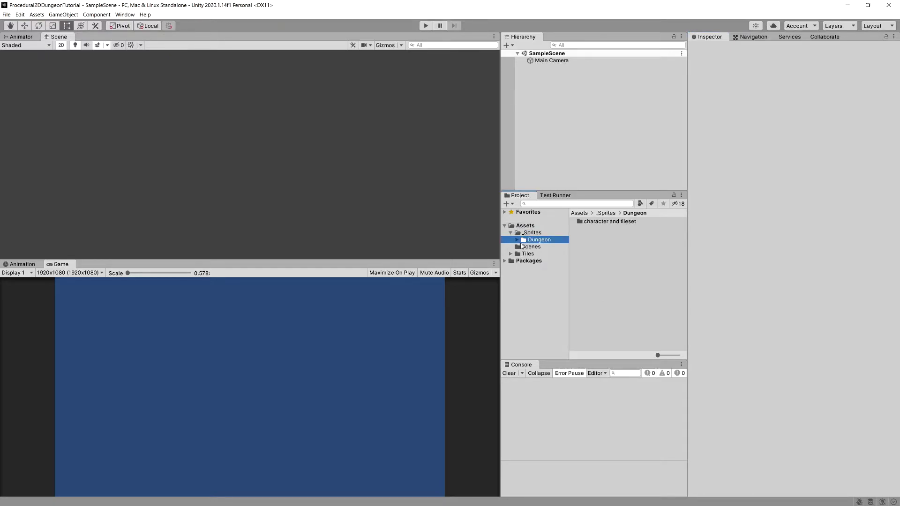
click(517, 240)
click(534, 247)
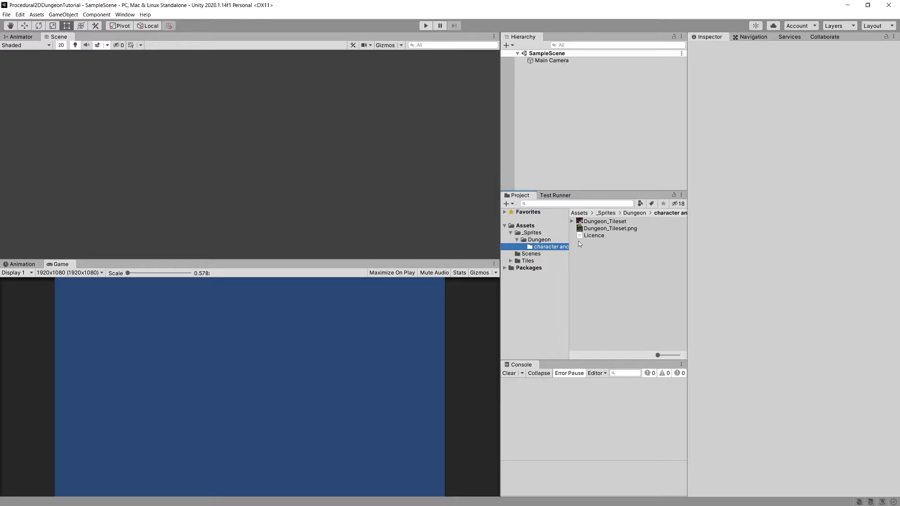
click(602, 223)
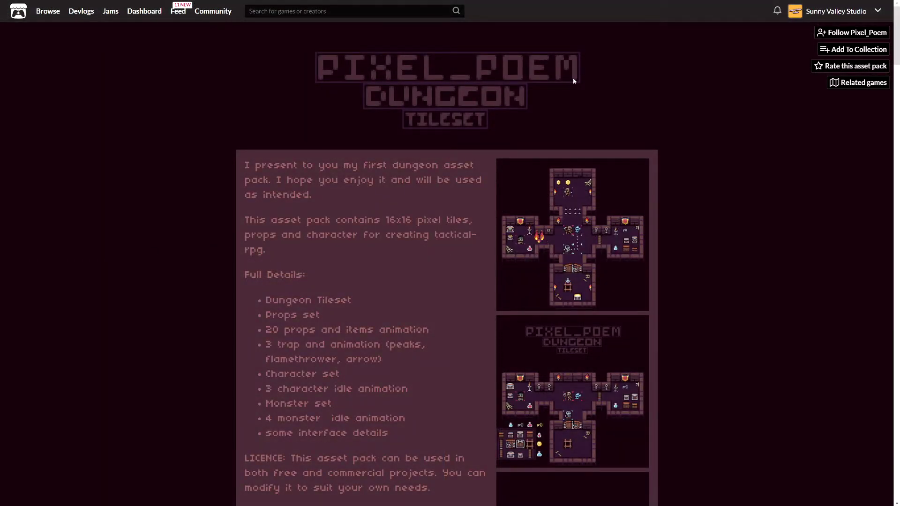
scroll(573, 81, down, 2)
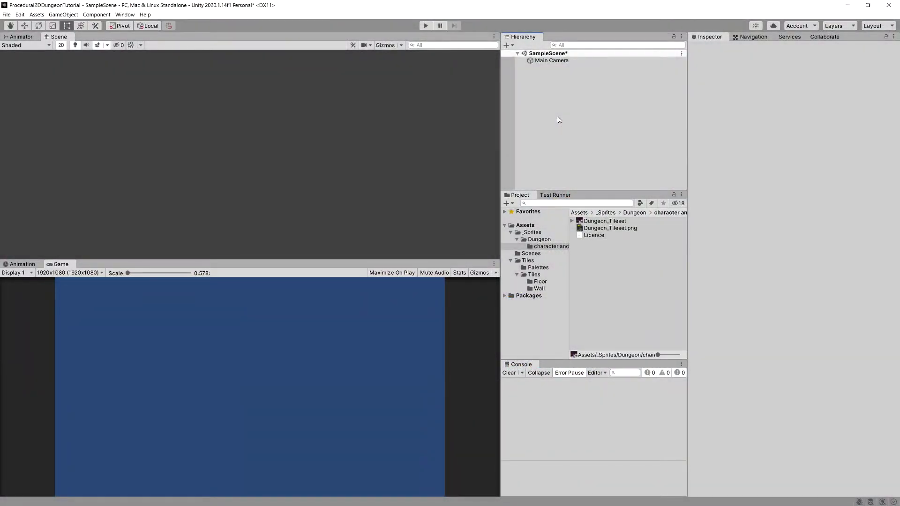
Step: Open the Package Manager with packages listed from the Unity Registry
click(594, 221)
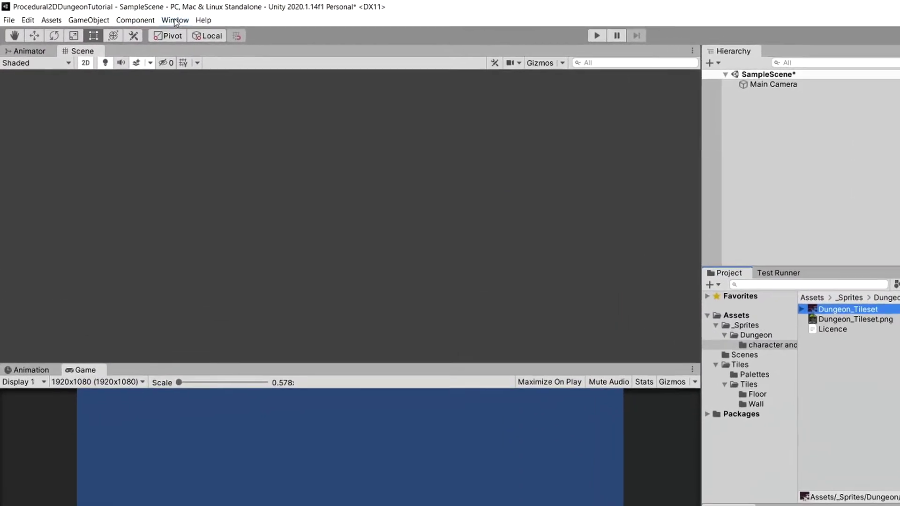
click(125, 15)
click(279, 146)
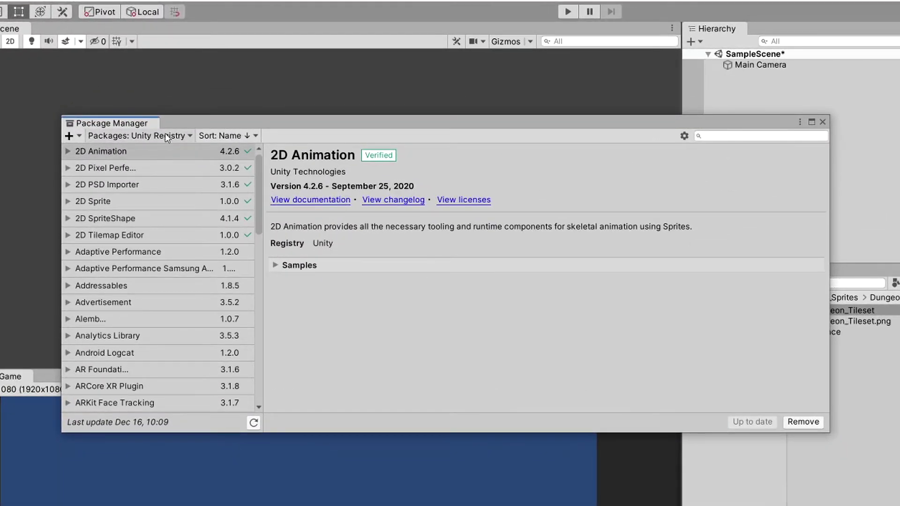
click(165, 136)
click(149, 149)
Step: Search 'sprite' then 'tilemap' to confirm 2D Sprite and 2D Tilemap Editor 1.0.0 are installed
click(728, 137)
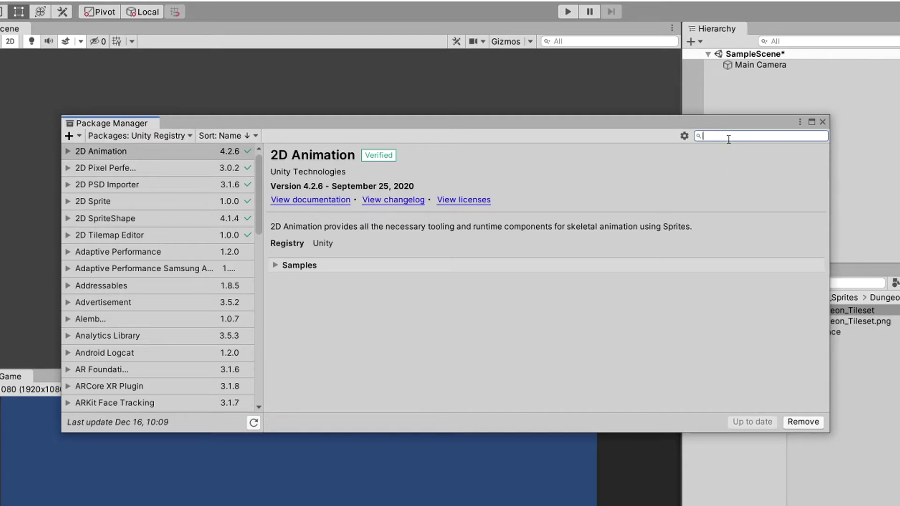
text(sprite)
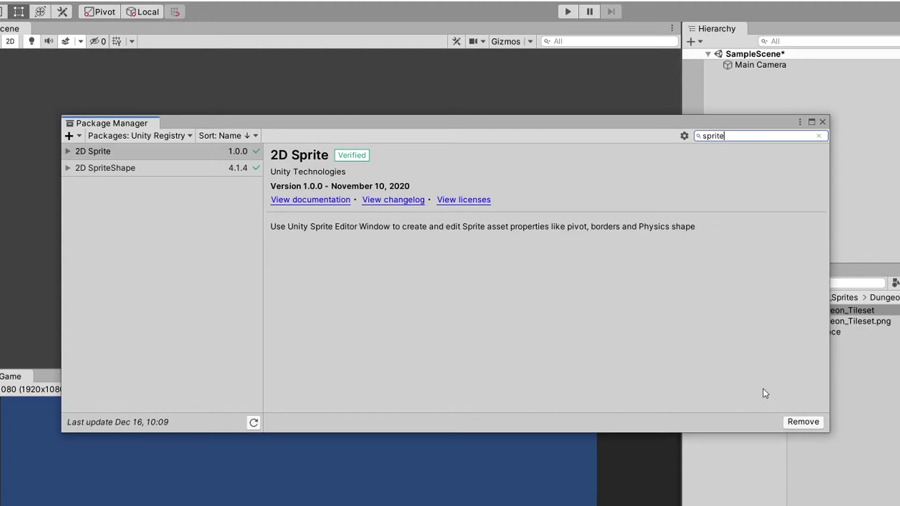
key(ctrl+a)
text(tilemap)
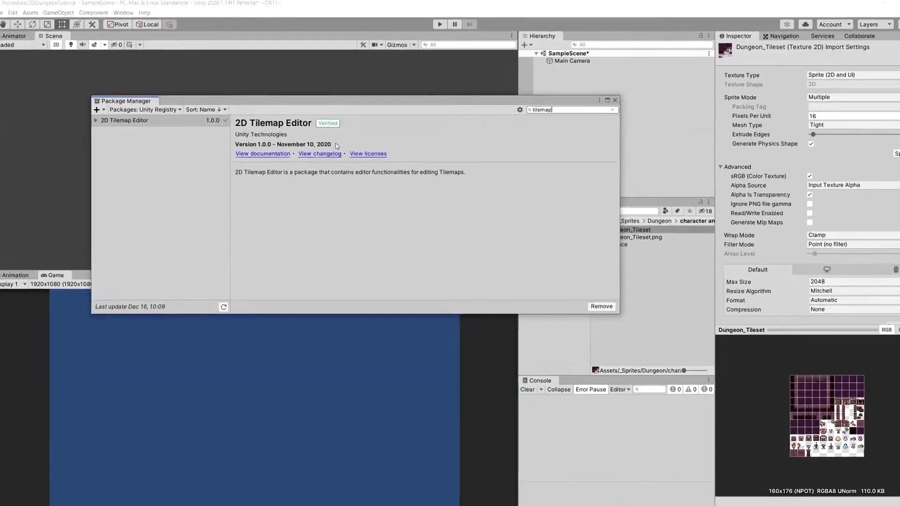
Step: Close the Package Manager, select Dungeon_Tileset under Assets/_Sprites/Dungeon, and open its Sprite Editor
click(591, 97)
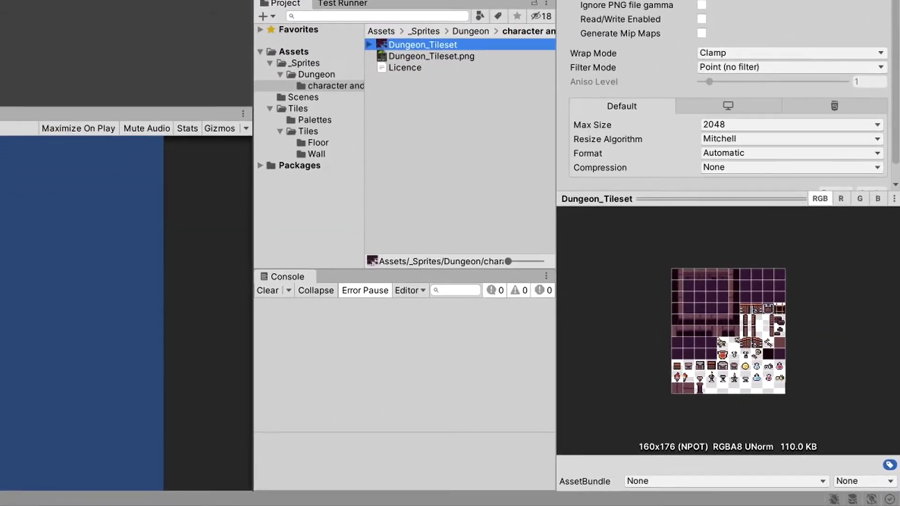
click(305, 50)
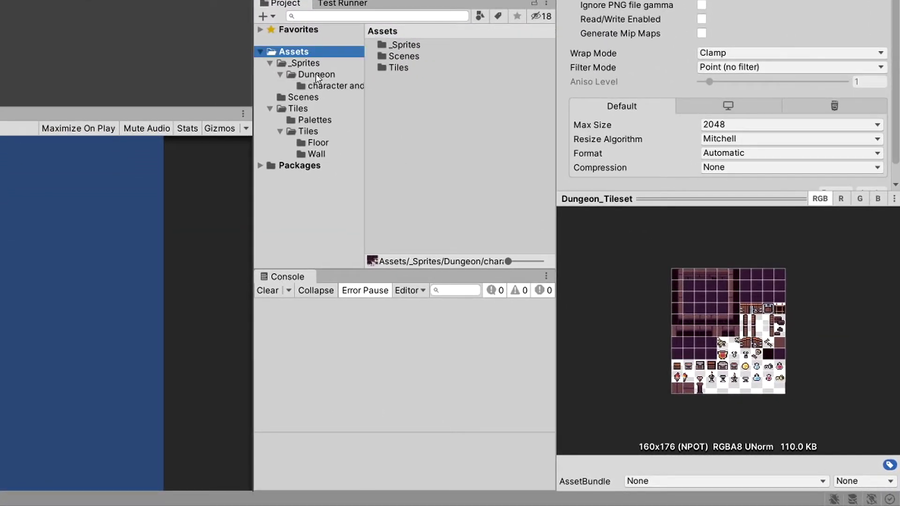
click(307, 64)
click(316, 75)
click(322, 86)
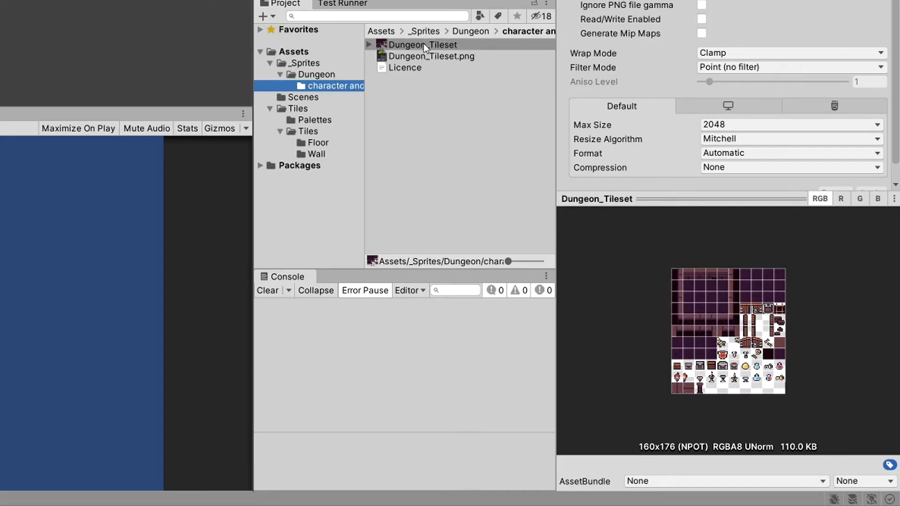
click(415, 46)
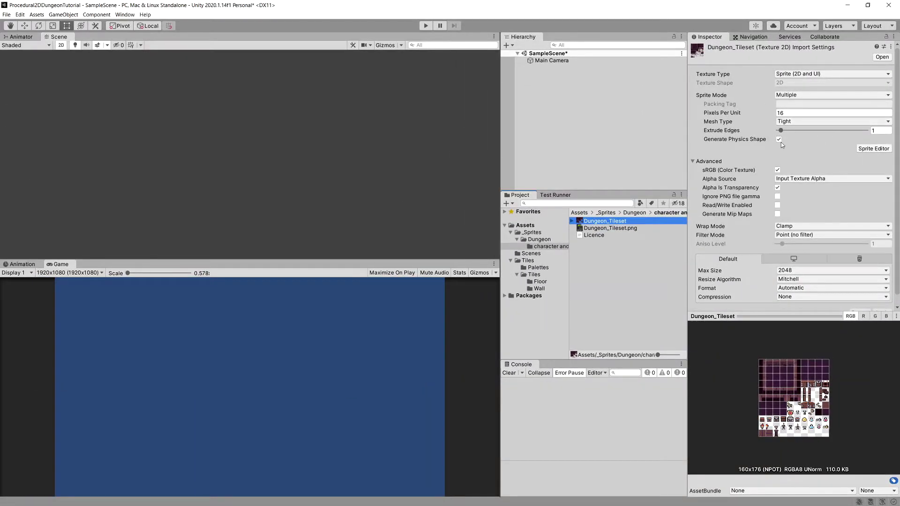
click(873, 149)
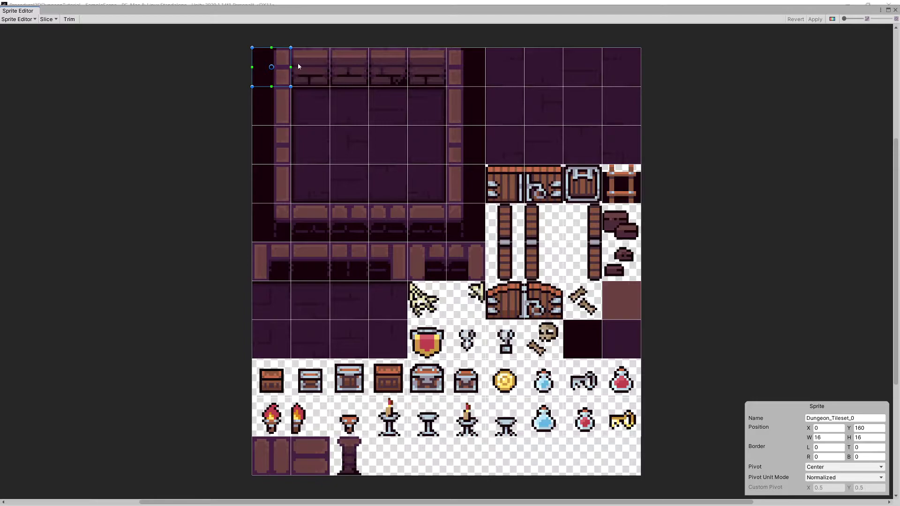
Step: Inspect individual 16×16 slices, including Dungeon_Tileset_25, _50 and _53, in the Sprite Editor
click(317, 64)
click(282, 69)
click(352, 78)
click(397, 71)
click(383, 208)
click(462, 135)
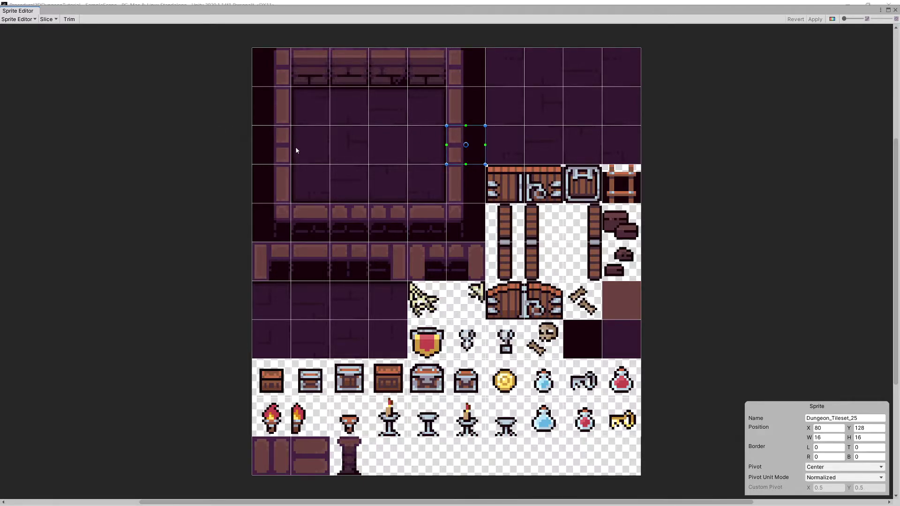
click(270, 149)
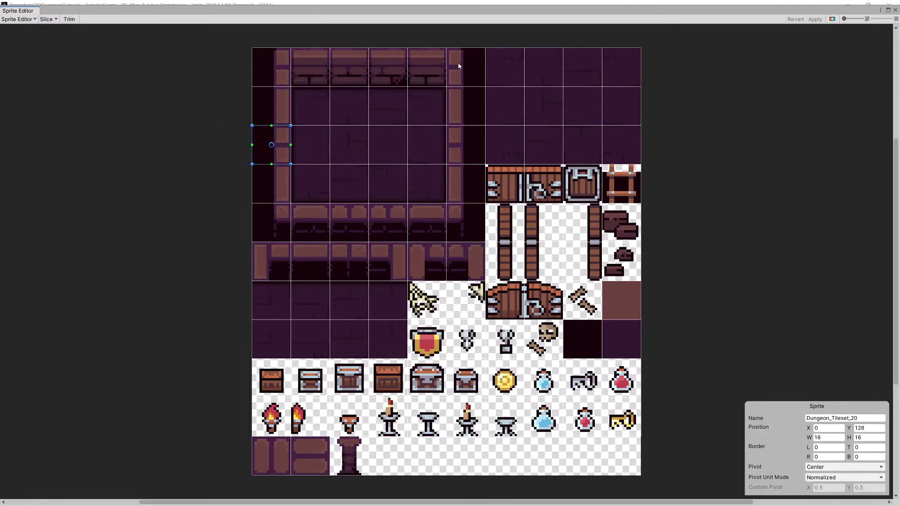
click(255, 60)
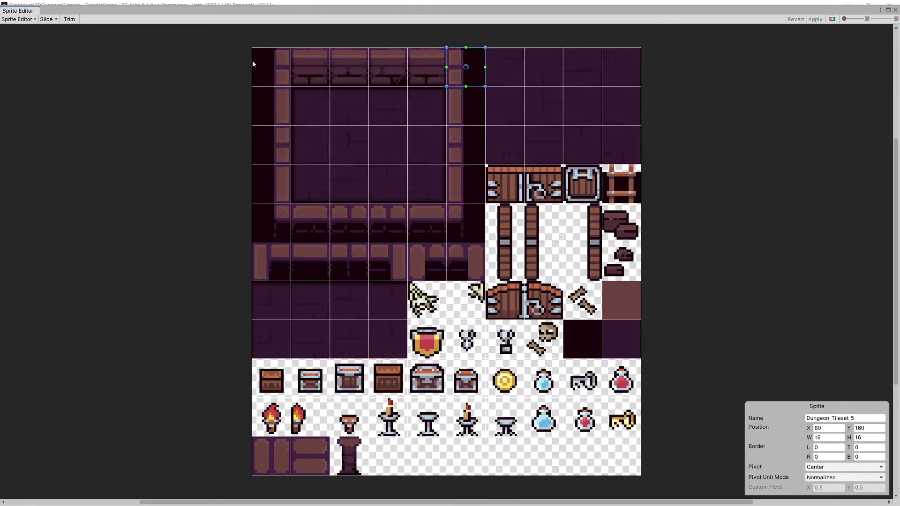
click(290, 213)
click(449, 213)
click(271, 253)
click(385, 259)
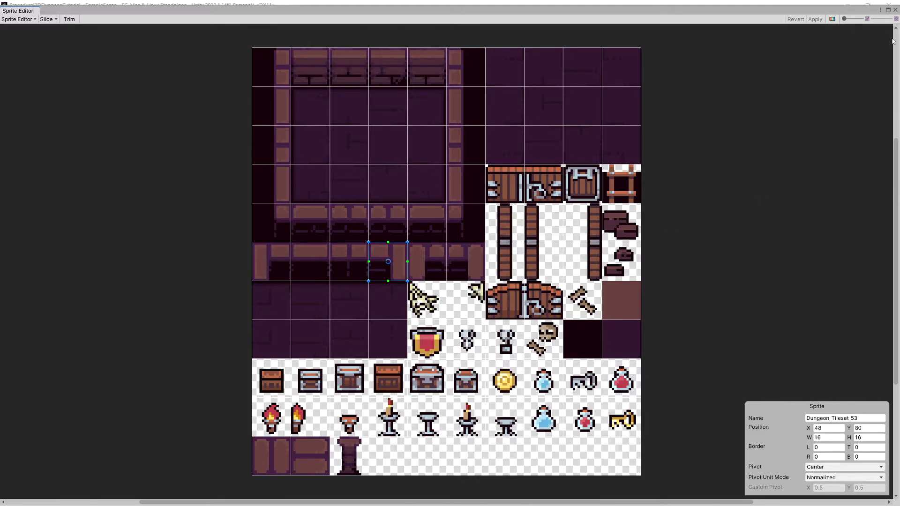
Step: Close the Sprite Editor and open Tiles > Tiles > Floor, selecting dungeon_floor_1
click(894, 11)
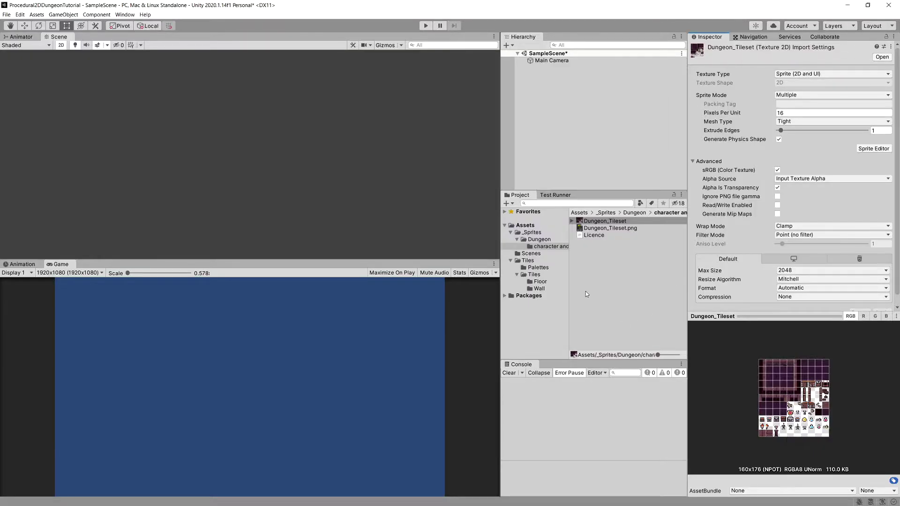
click(527, 262)
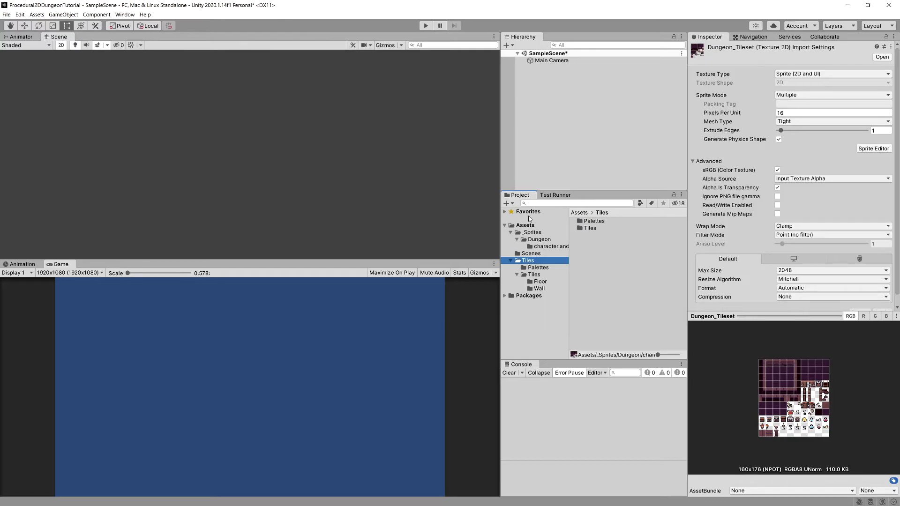
double_click(586, 229)
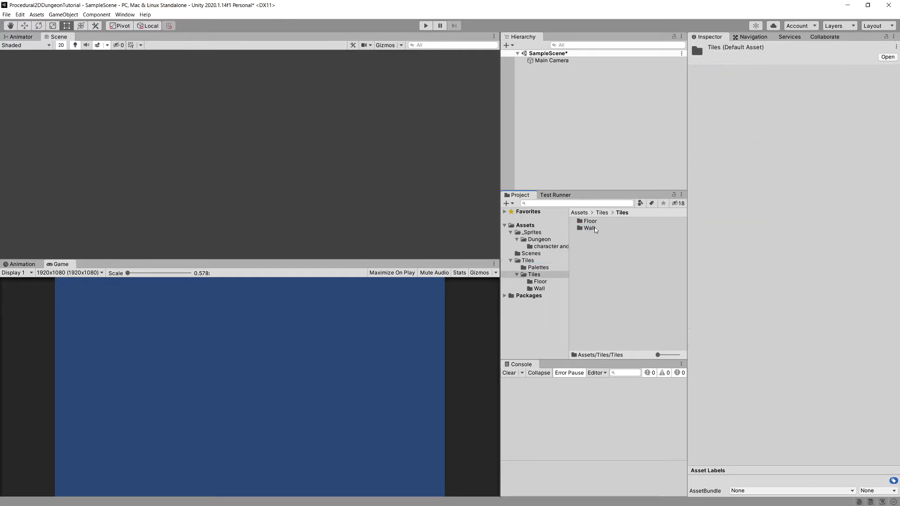
double_click(590, 221)
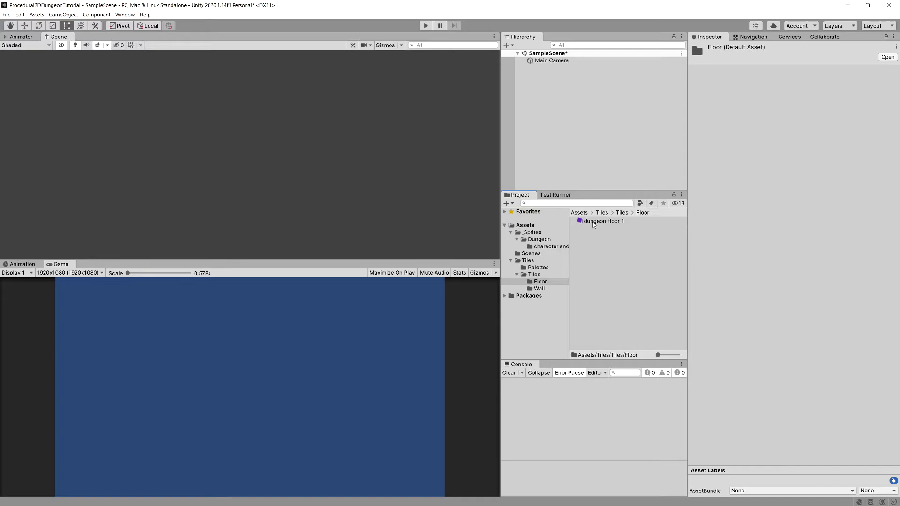
click(603, 221)
Step: In the Wall folder, view wall_bottom_1, wall_side_Right and wall_diagonal_corner_down_left, then deselect
click(539, 289)
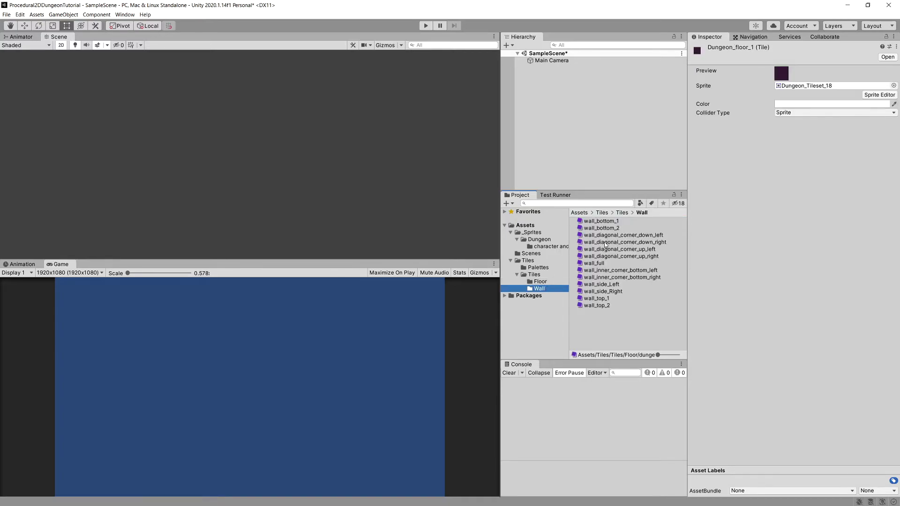
click(609, 224)
click(609, 291)
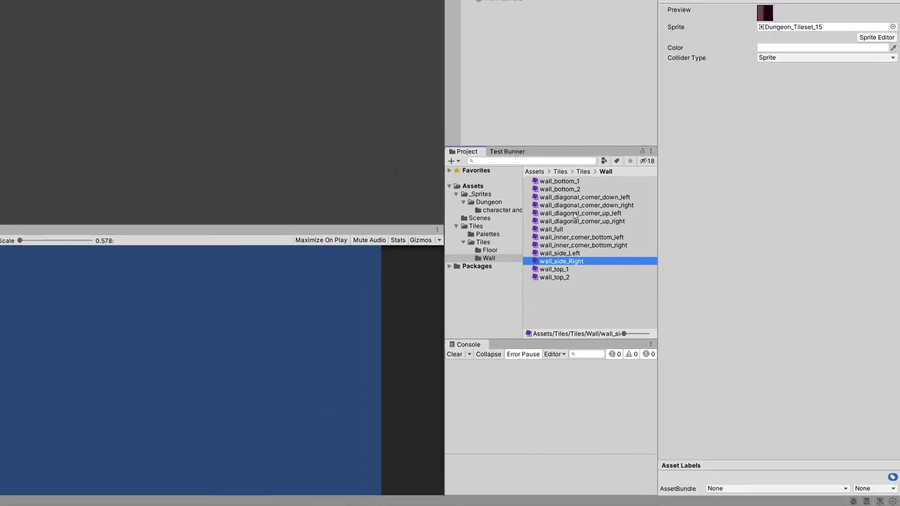
click(441, 67)
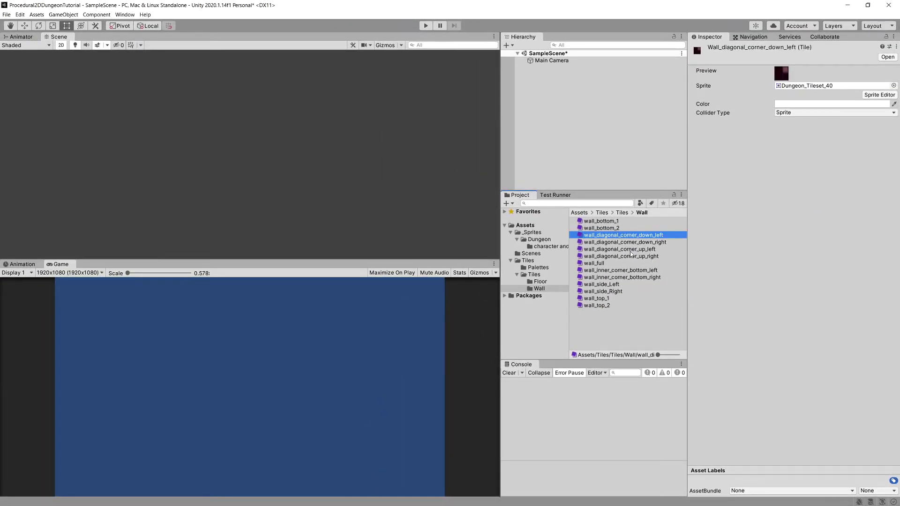
click(666, 308)
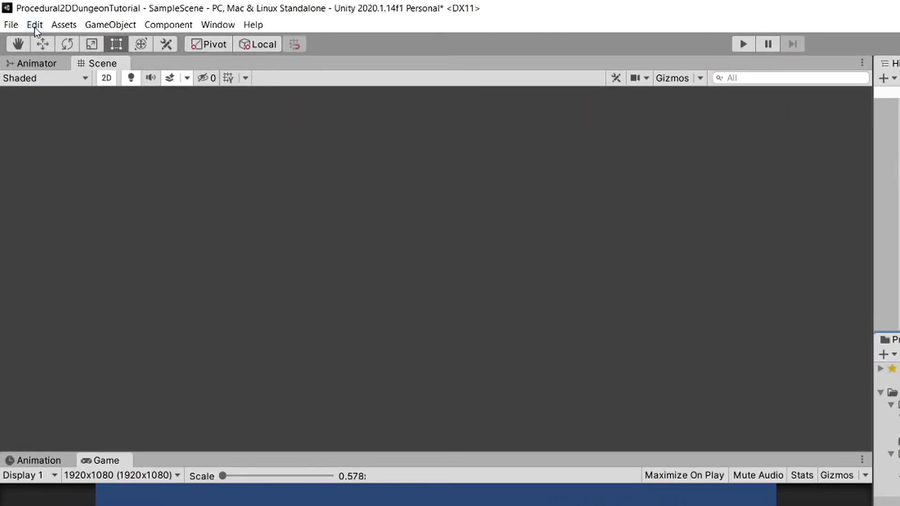
Step: Open the Edit menu
click(35, 28)
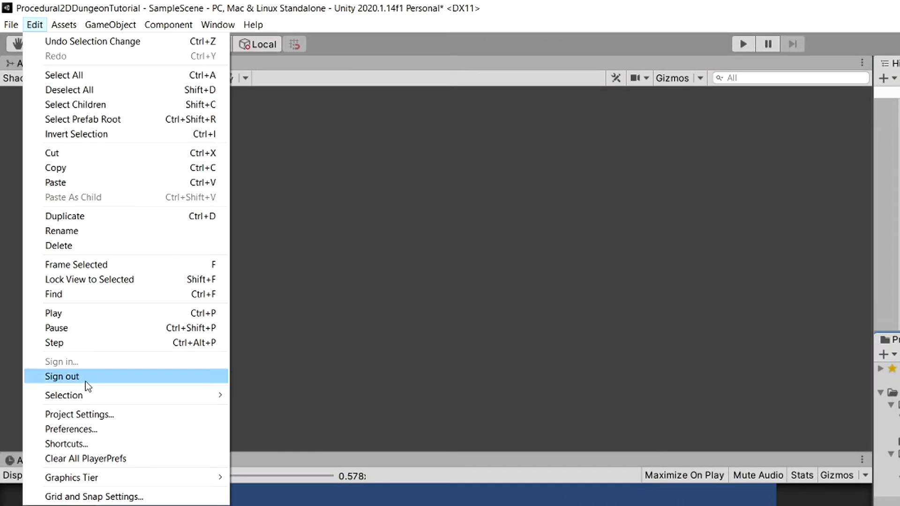
Step: In Project Settings > Quality, leave Anti Aliasing set to Disabled
click(86, 414)
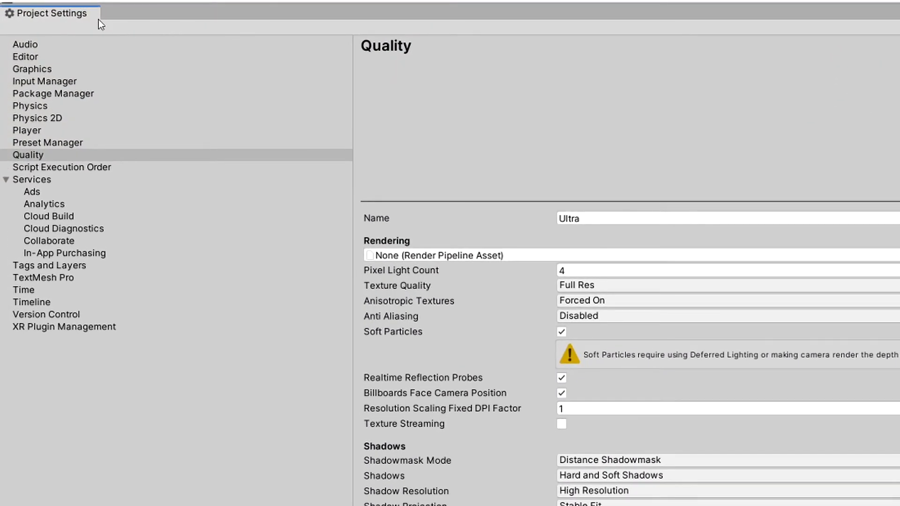
click(34, 154)
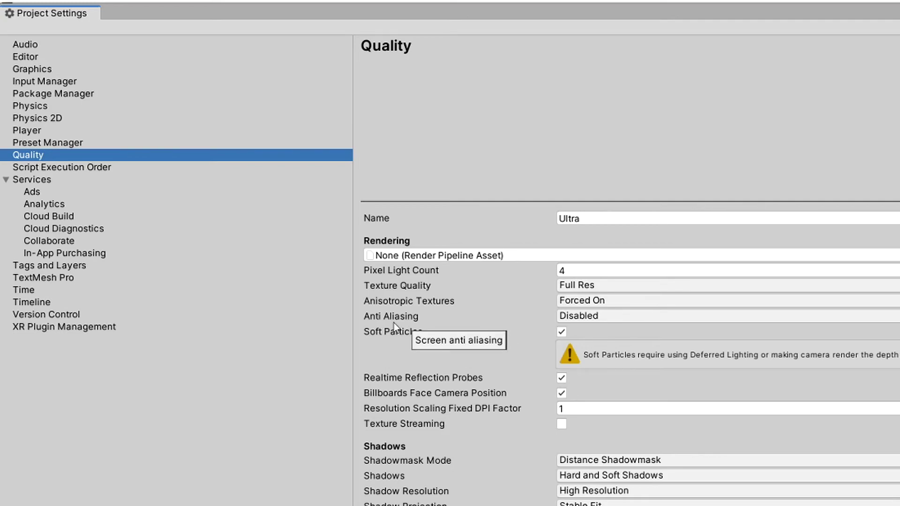
click(564, 318)
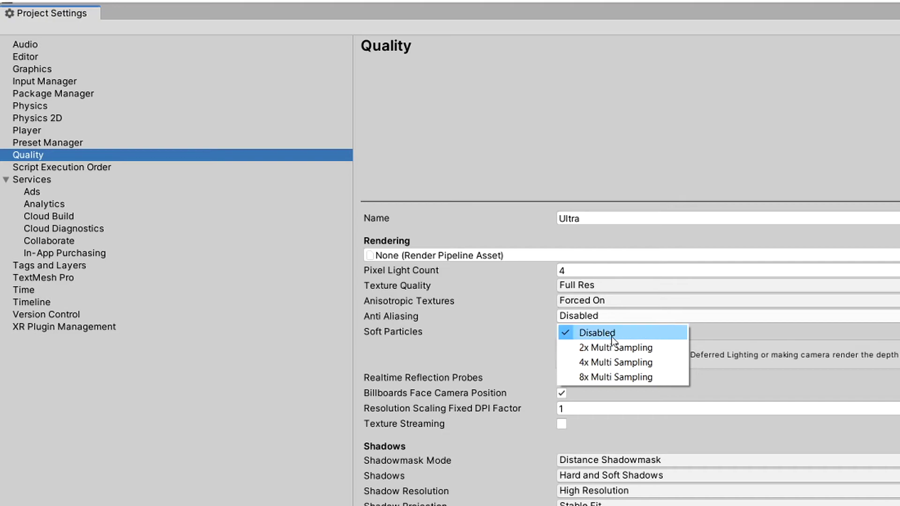
click(599, 334)
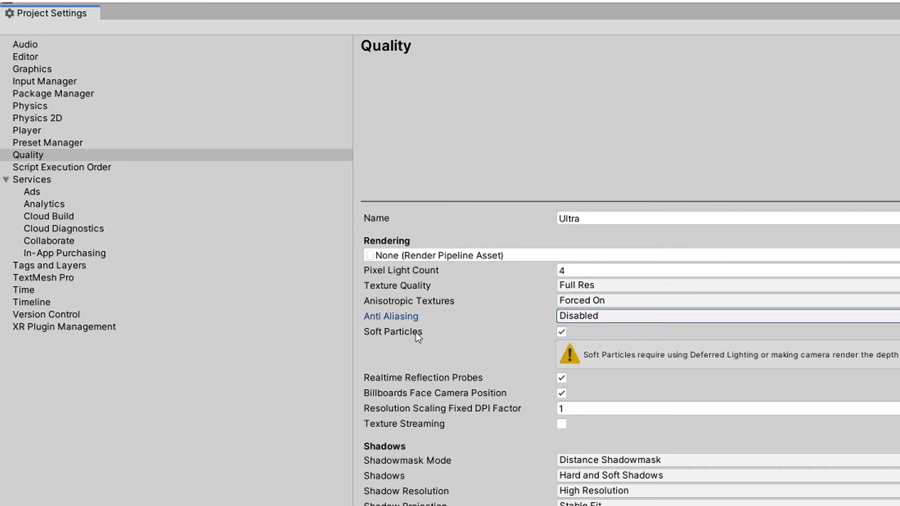